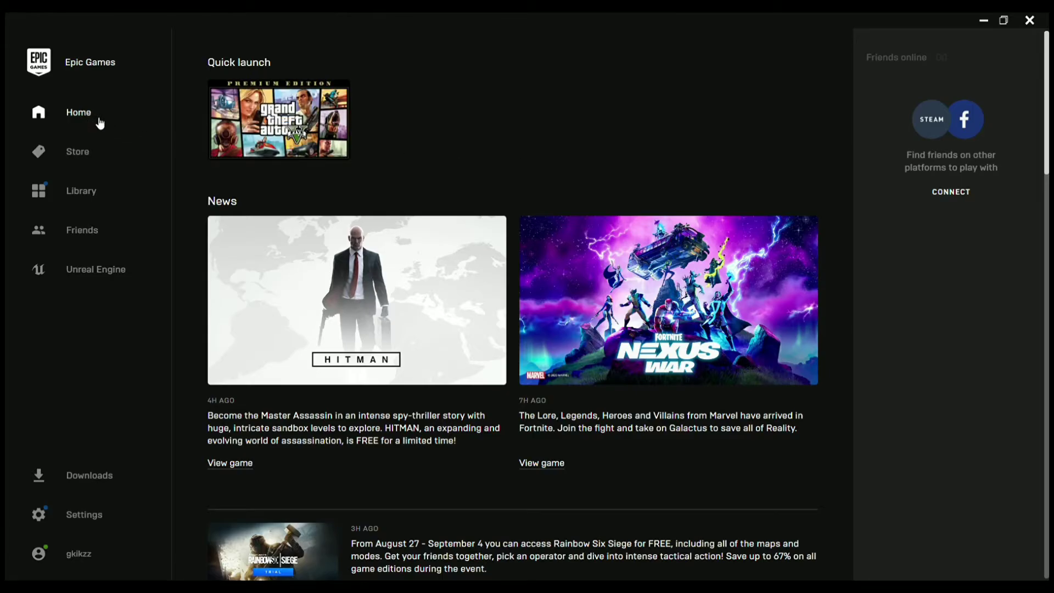
# - Go to the Store and open the HITMAN page from the Free Games offers
pyautogui.click(90, 153)
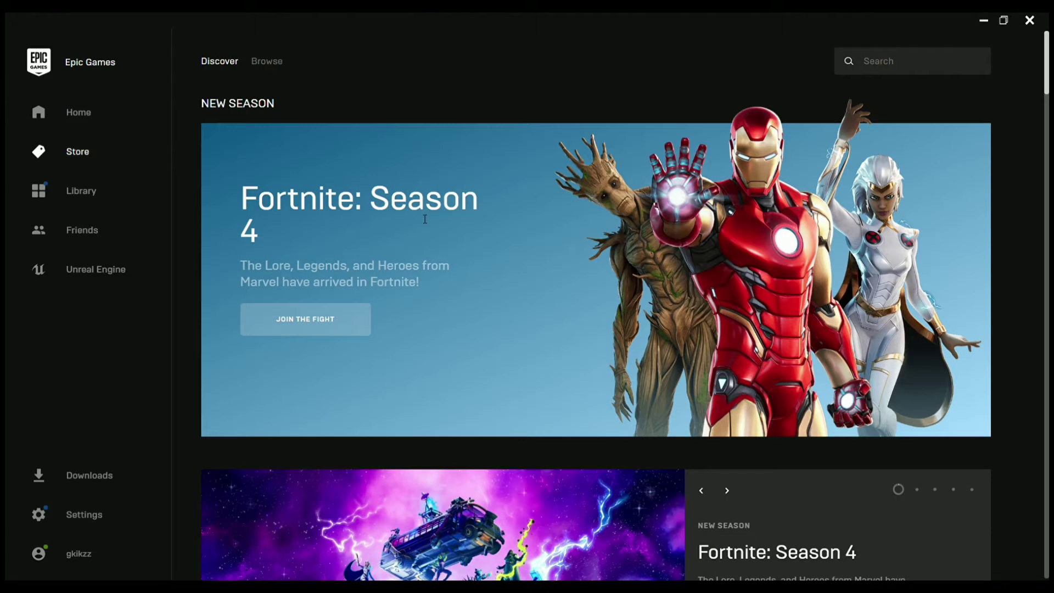
pyautogui.moveTo(1049, 73); pyautogui.dragTo(1049, 157)
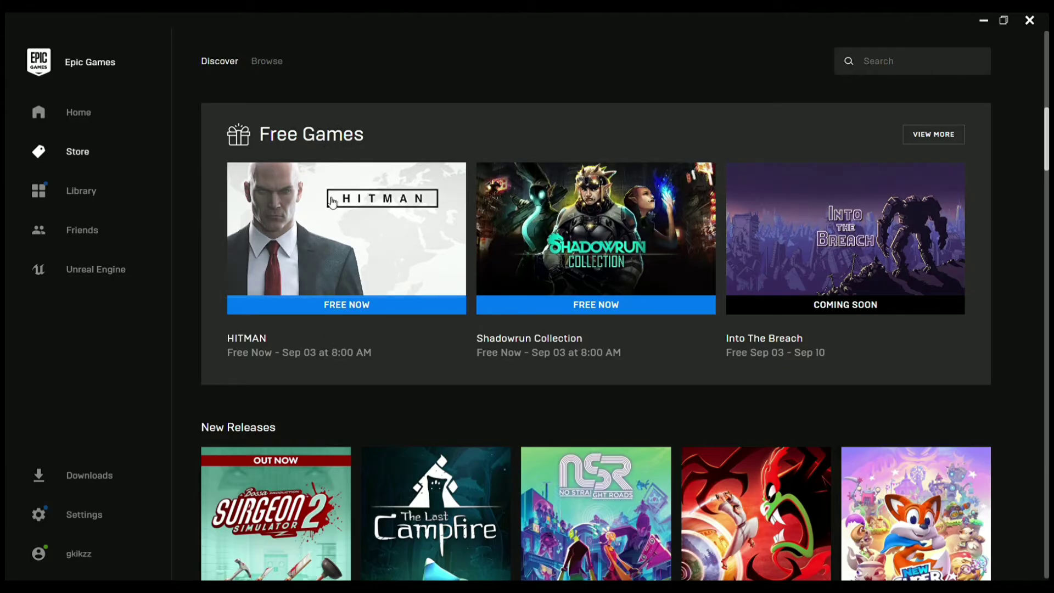
pyautogui.scroll(1, 429, 212)
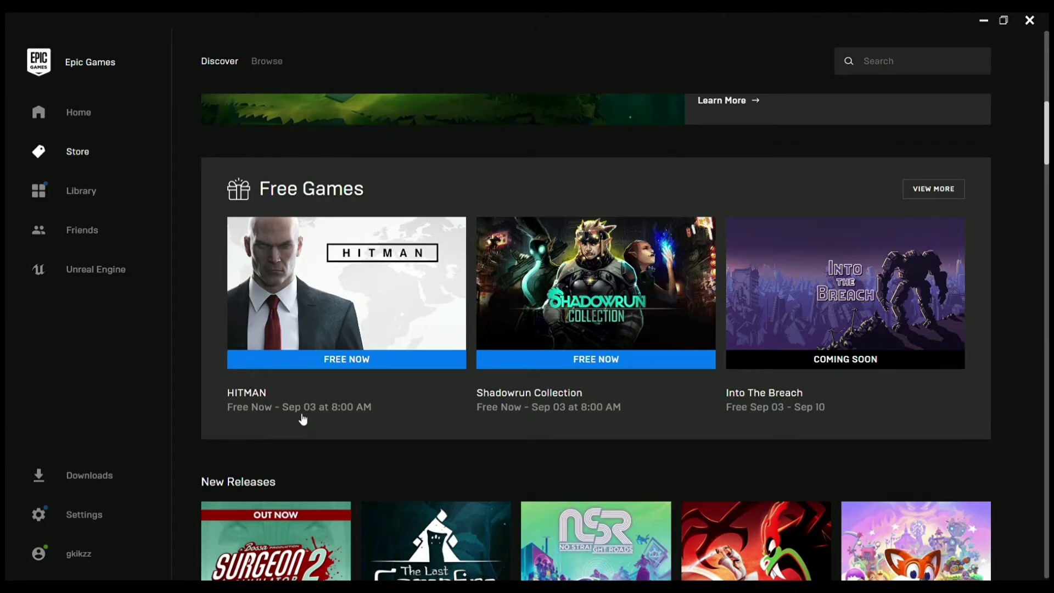
pyautogui.click(349, 326)
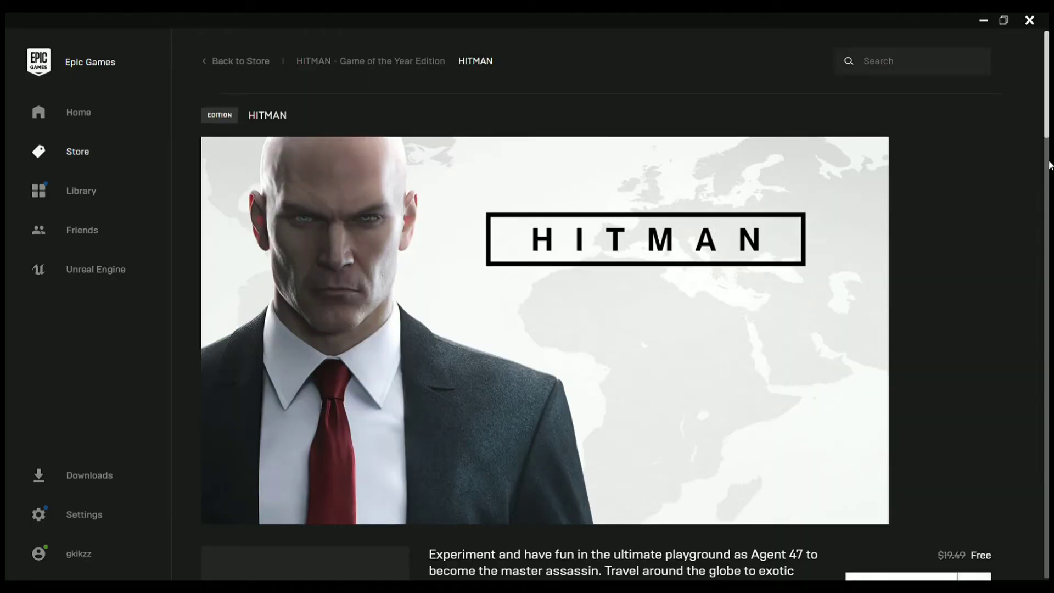
pyautogui.moveTo(1048, 113)
pyautogui.mouseDown()
pyautogui.moveTo(1049, 299)
pyautogui.moveTo(1048, 137)
pyautogui.mouseUp()
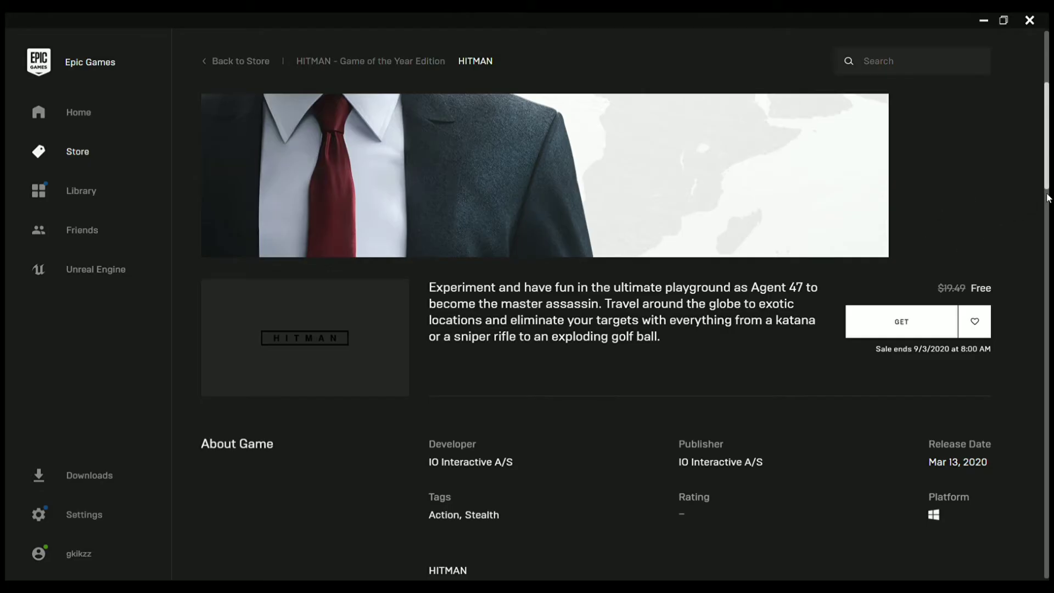
pyautogui.scroll(1, 1049, 174)
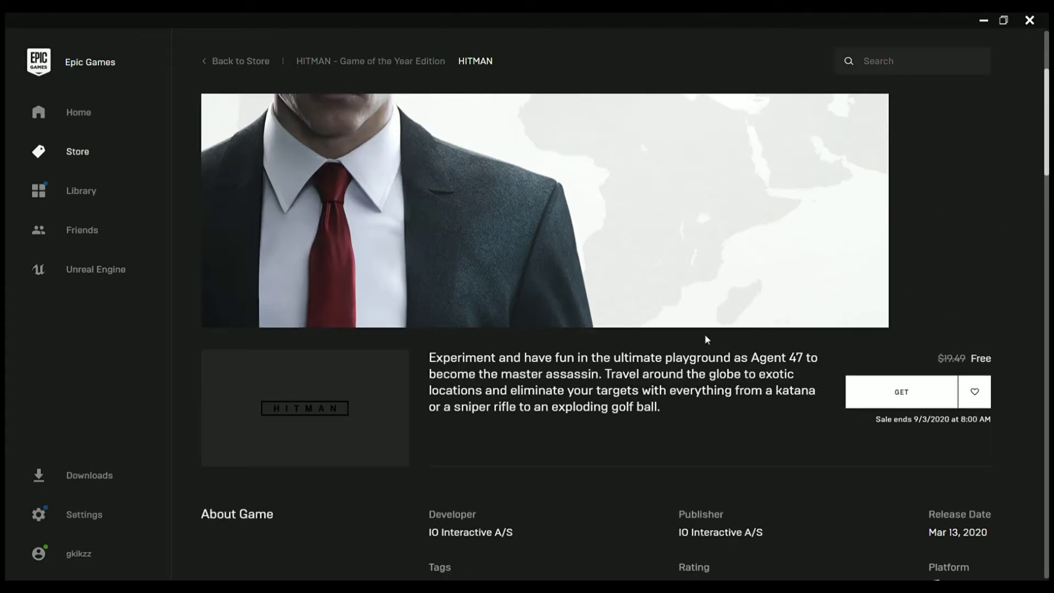
# - Read the HITMAN description and free price, then start claiming it with GET
pyautogui.moveTo(441, 357); pyautogui.dragTo(552, 373)
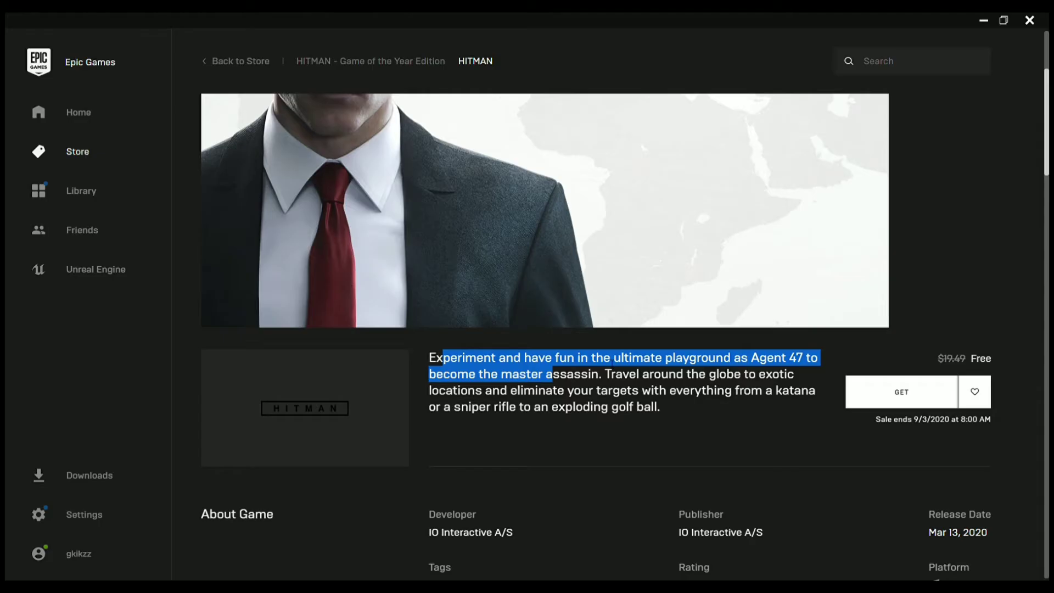
pyautogui.moveTo(429, 358); pyautogui.dragTo(797, 358)
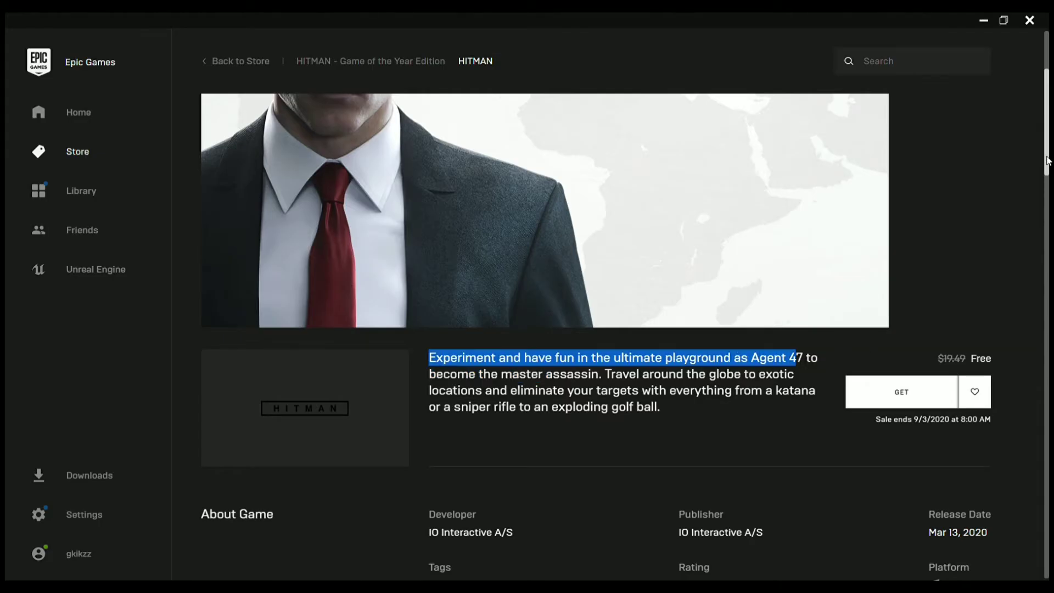
pyautogui.scroll(3, 1047, 157)
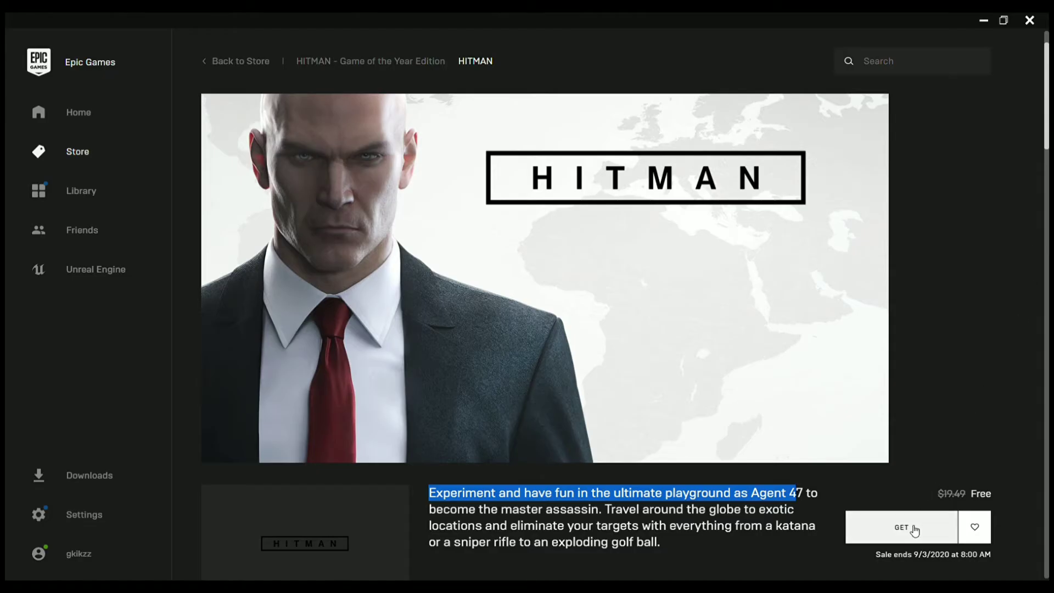
pyautogui.click(913, 530)
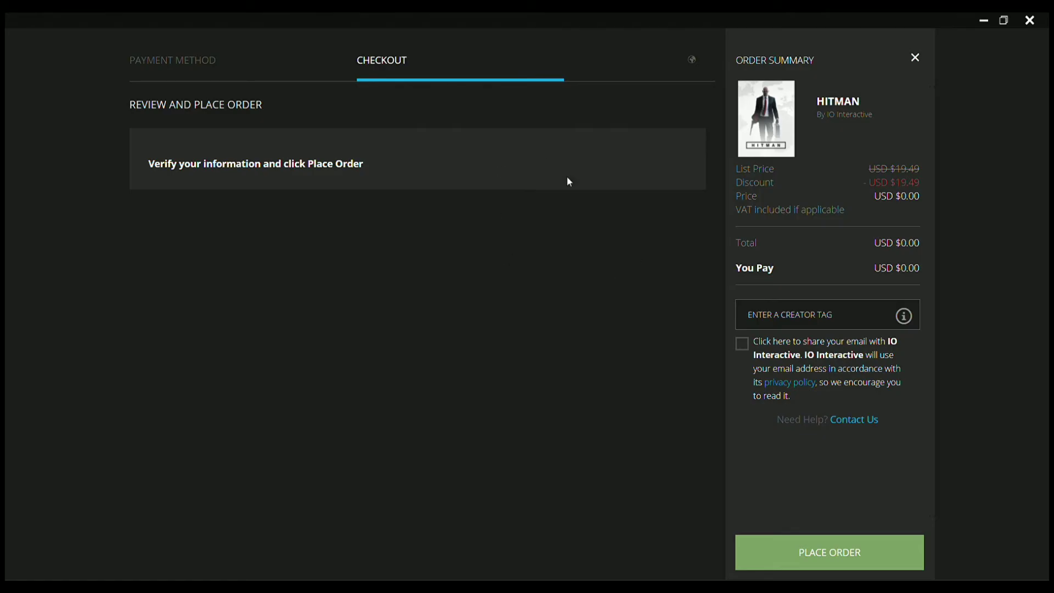
# - Check the USD $0.00 total and $19.49 discount, then place the HITMAN order
pyautogui.moveTo(880, 207); pyautogui.dragTo(932, 204)
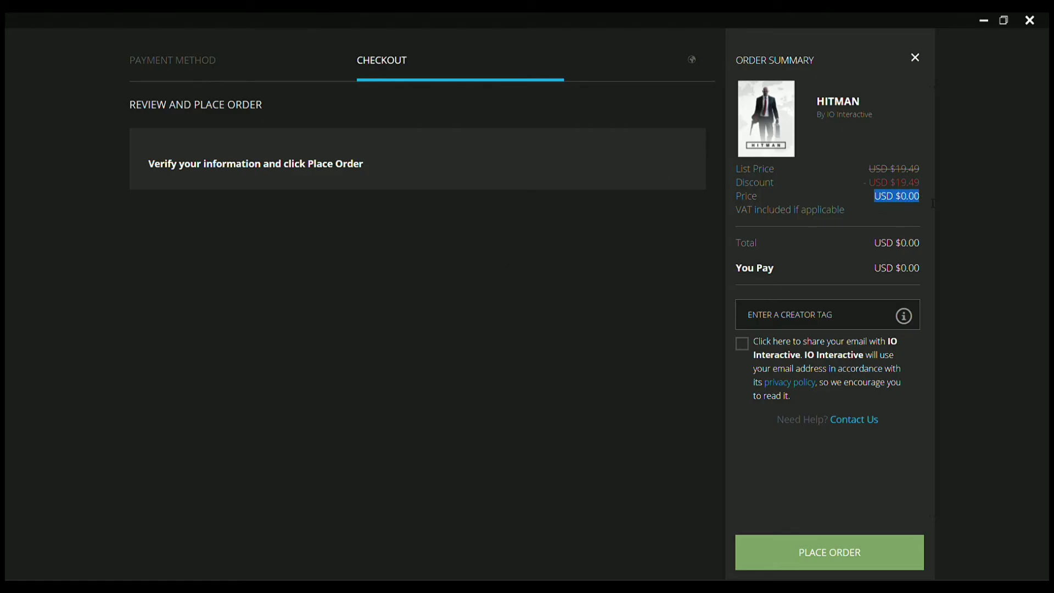
pyautogui.moveTo(866, 183); pyautogui.dragTo(925, 189)
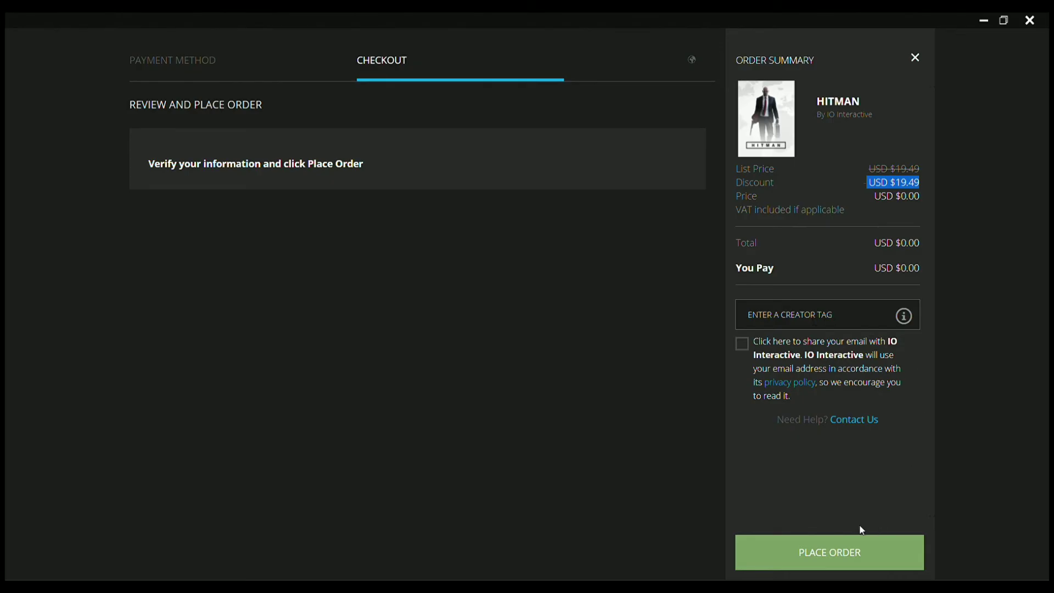
pyautogui.click(836, 544)
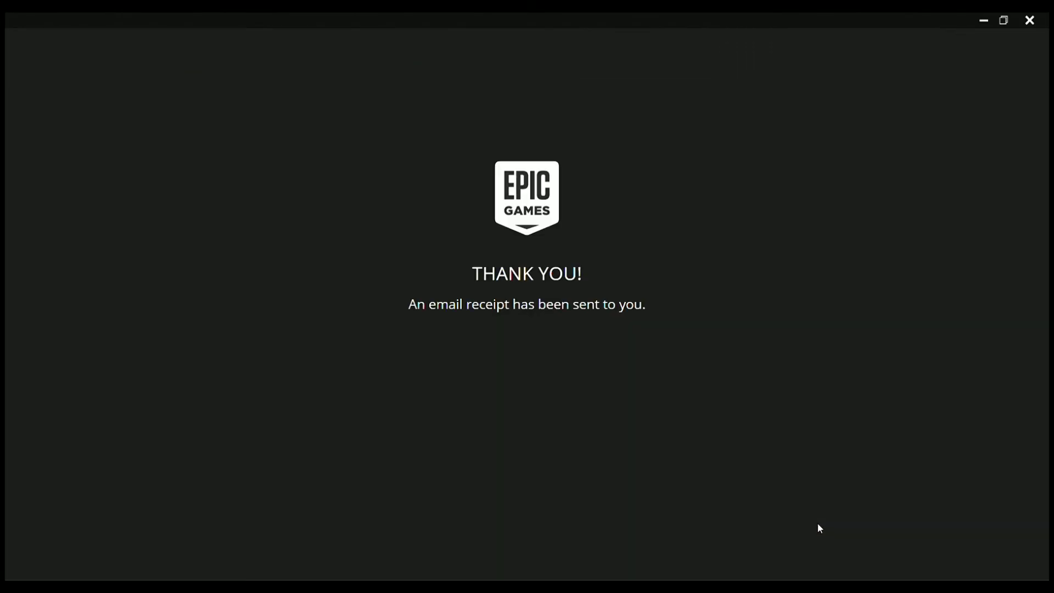
# - Note the email receipt message as the page returns to HITMAN marked Owned
pyautogui.moveTo(410, 305); pyautogui.dragTo(645, 312)
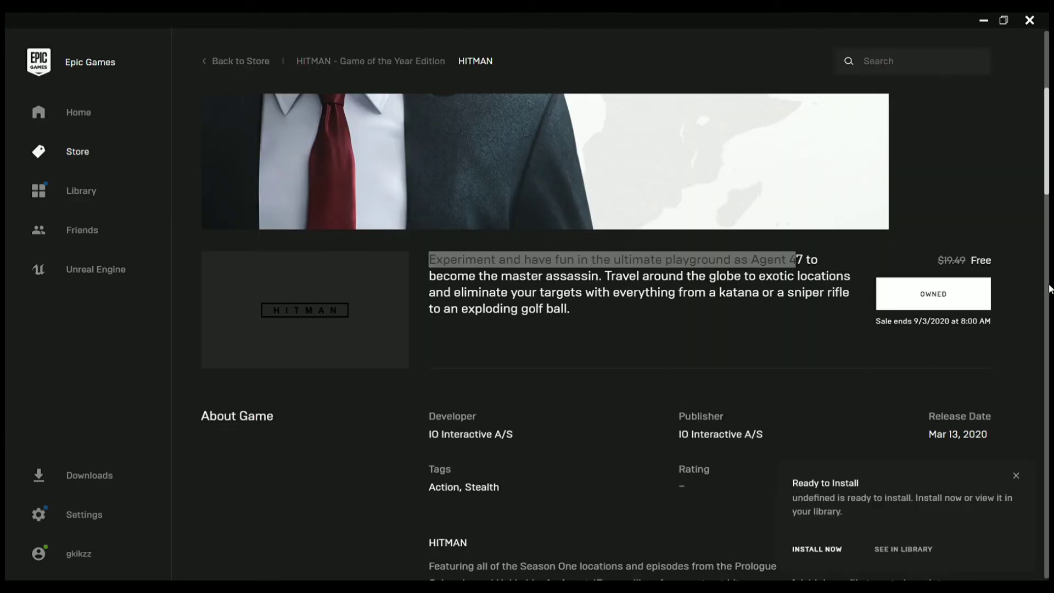
pyautogui.moveTo(1049, 167); pyautogui.dragTo(1048, 187)
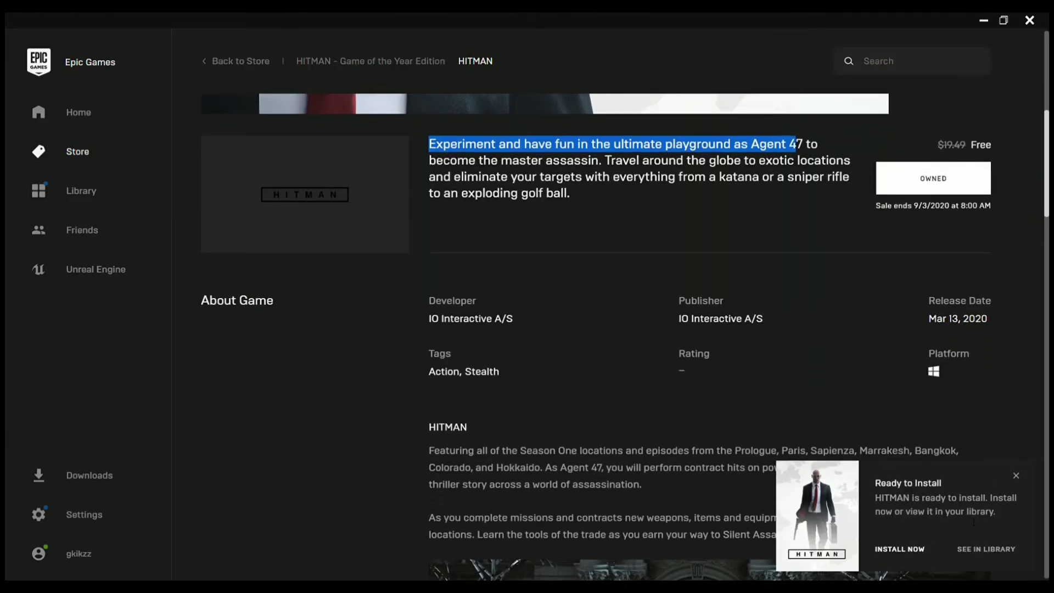
# - Open the Library from the sidebar to confirm HITMAN is listed
pyautogui.click(82, 190)
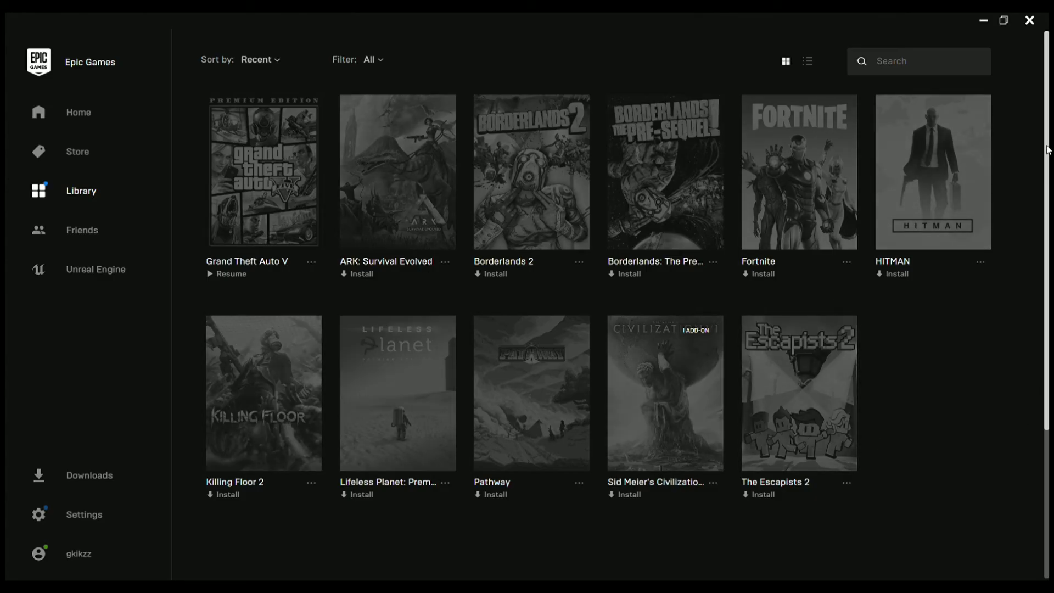
pyautogui.moveTo(1047, 150)
pyautogui.mouseDown()
pyautogui.moveTo(1049, 284)
pyautogui.moveTo(1049, 149)
pyautogui.mouseUp()
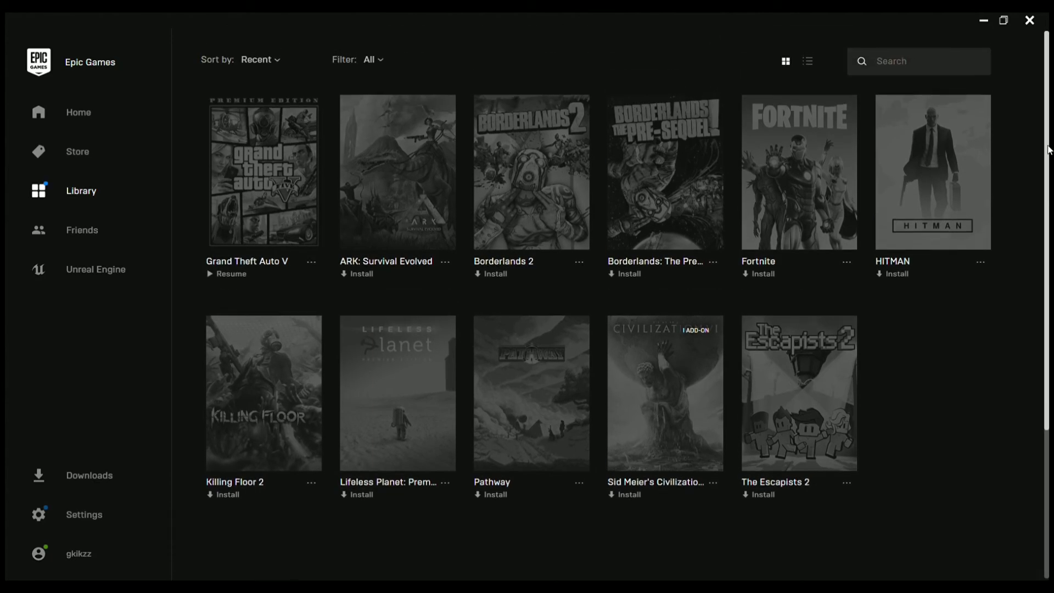